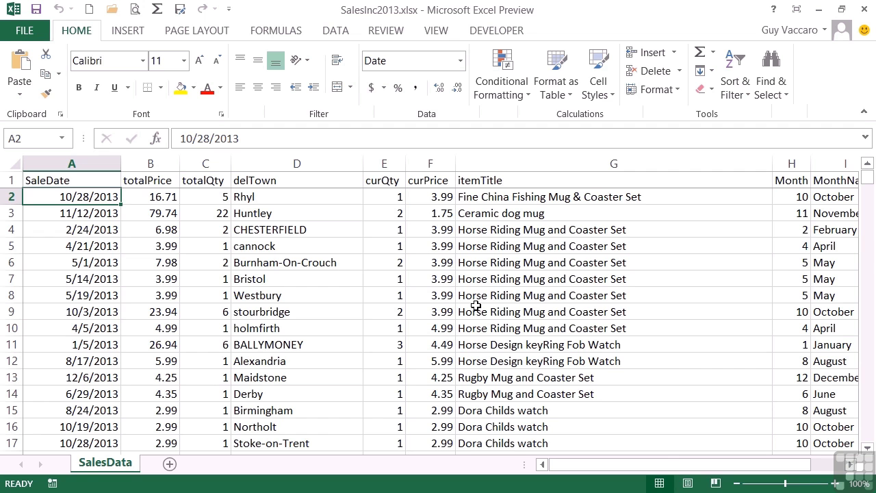
Create a PivotTable on a new worksheet from the SalesData range A1:I466.
left_click(477, 308)
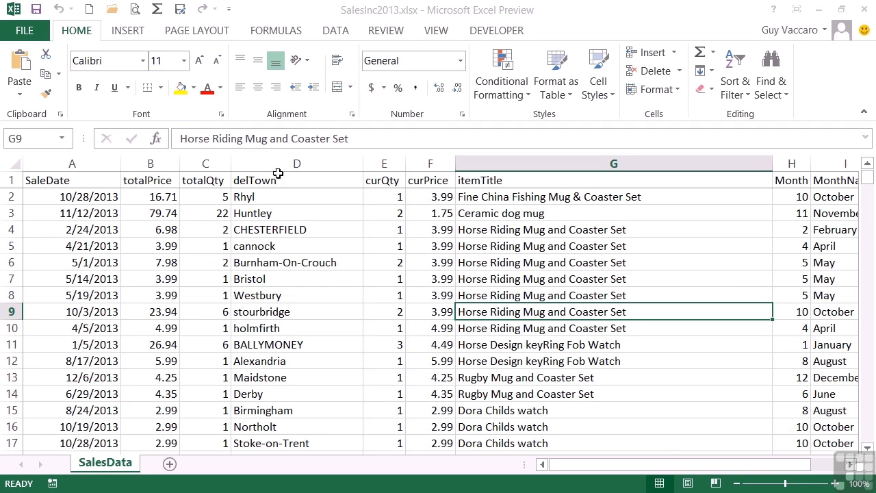
left_click(139, 35)
left_click(21, 65)
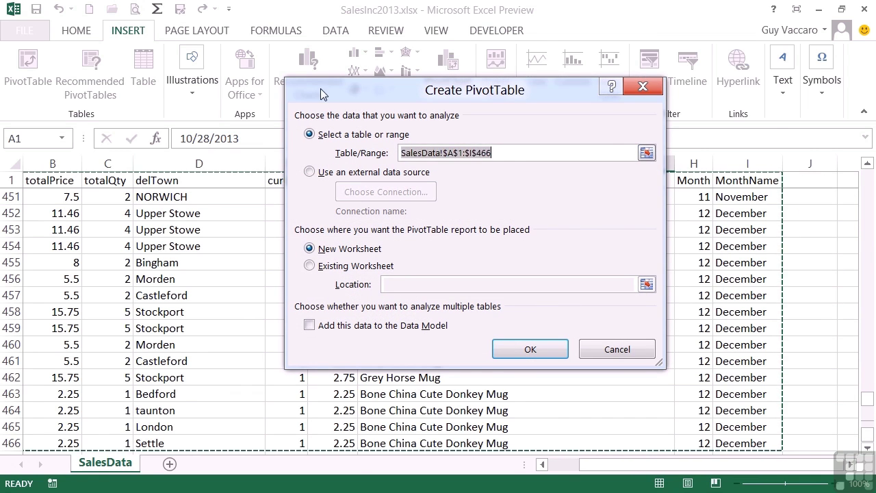
left_click(504, 152)
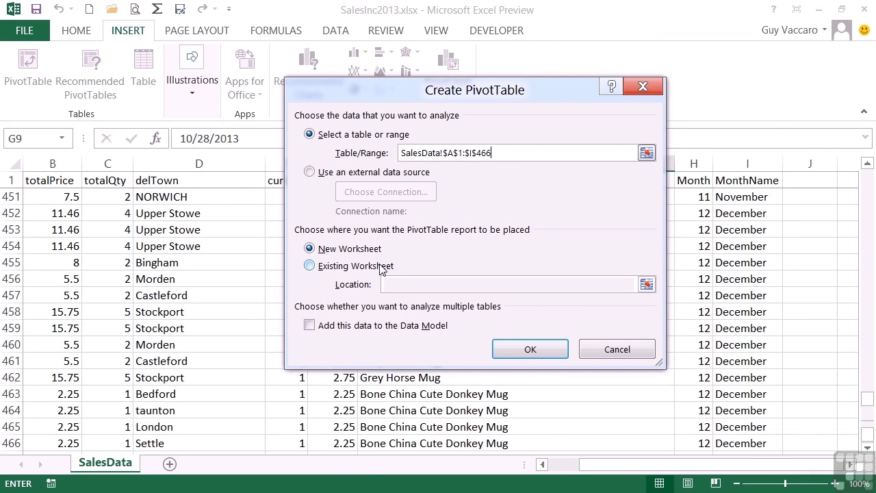
left_click(539, 349)
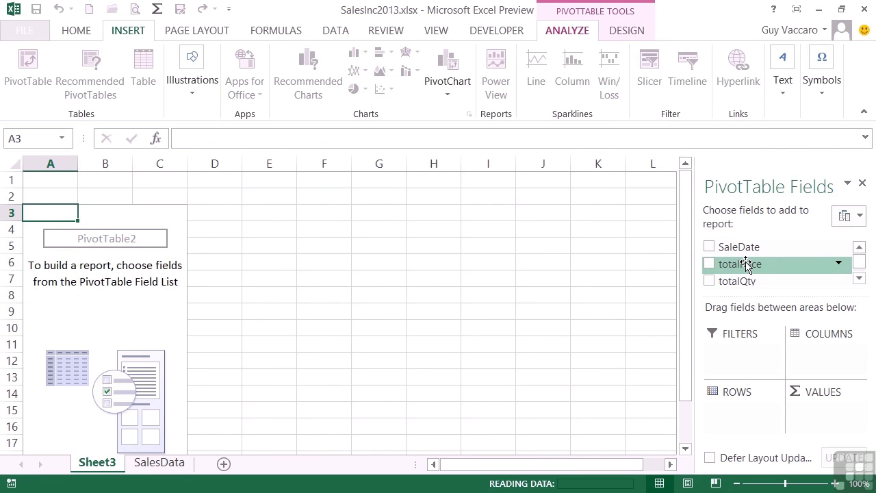
Build the PivotTable with totalPrice as the values and MonthName as the rows.
left_click_drag(746, 265, 833, 418)
left_click(859, 278)
left_click(860, 278)
left_click(860, 278)
left_click_drag(753, 275, 725, 419)
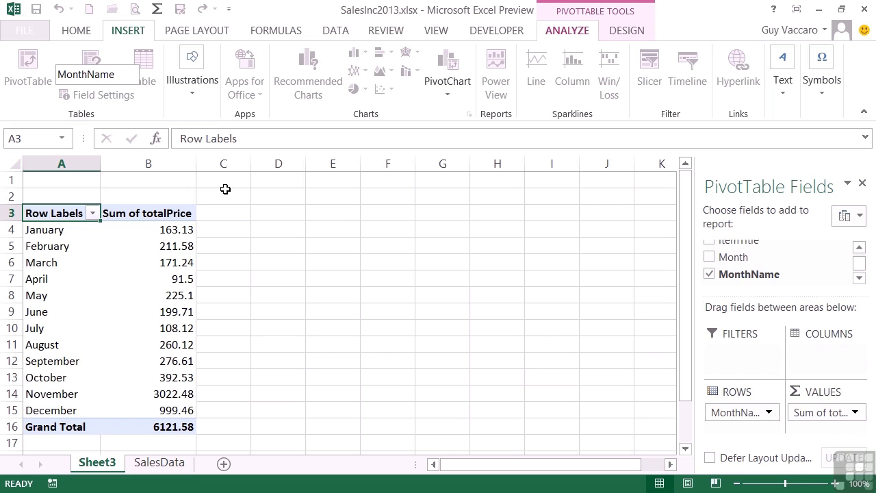
Select the monthly totals in B4:B15 and check their number format.
left_click_drag(172, 230, 195, 410)
left_click(81, 33)
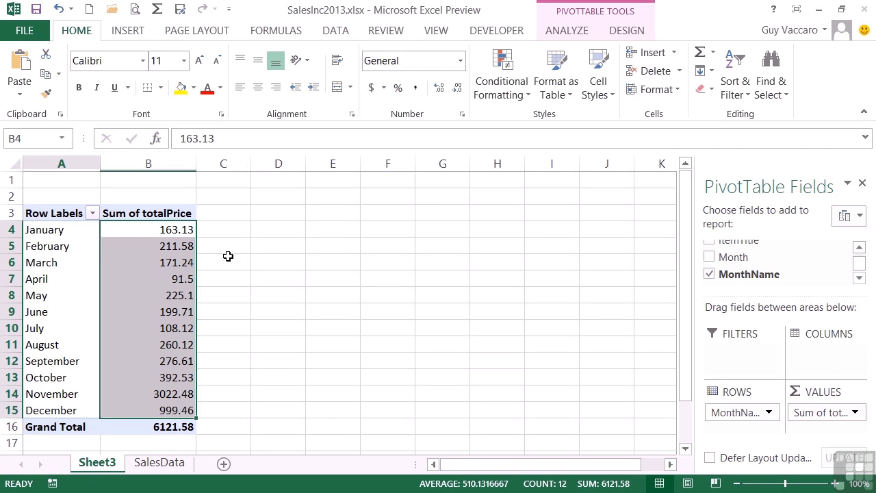
mouse_move(159, 231)
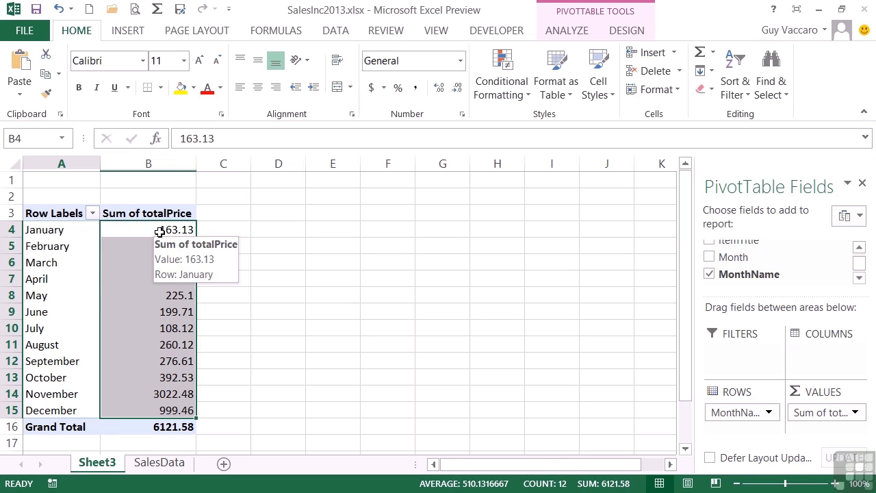
Set the custom name of the Sum of totalPrice value field to "Sales $" in its value field settings.
left_click(822, 412)
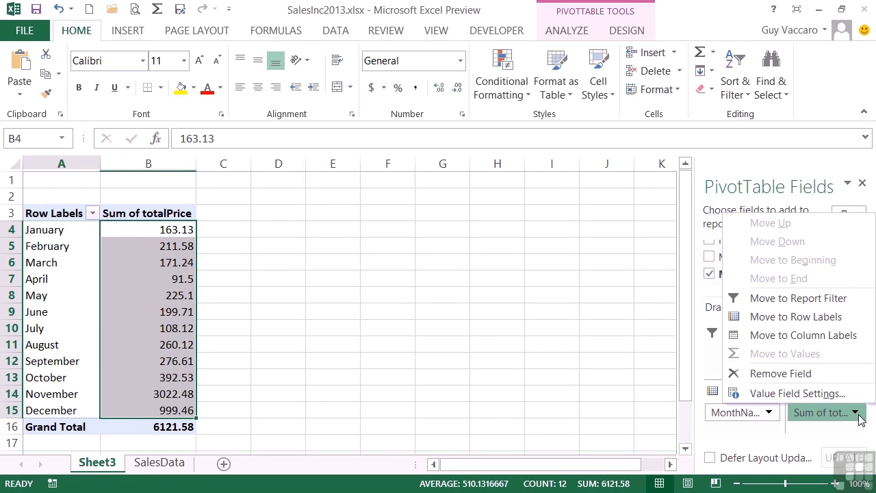
left_click(819, 395)
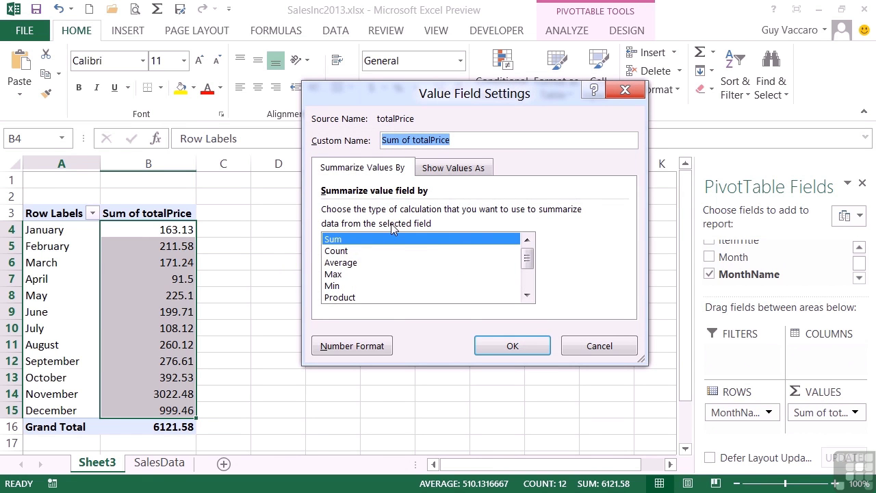
left_click(453, 141)
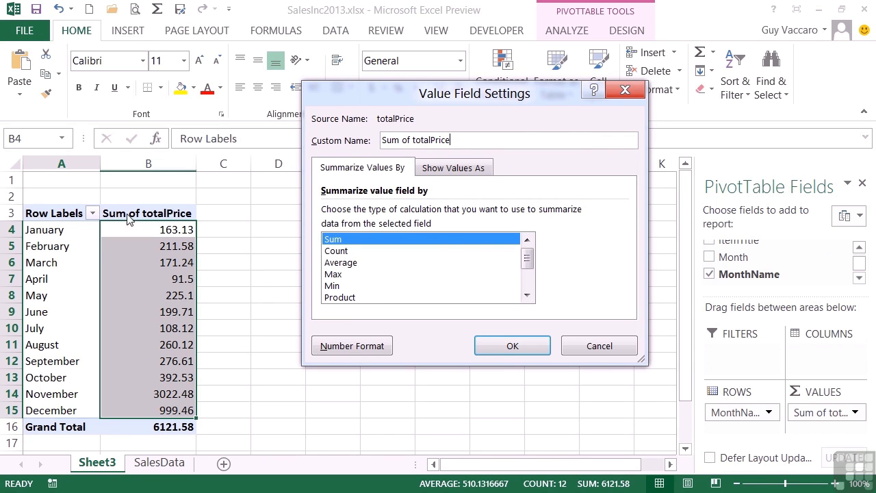
key("BackSpace")
key("BackSpace")
key("BackSpace")
key("BackSpace")
key("BackSpace")
key("BackSpace")
key("BackSpace")
key("BackSpace")
key("BackSpace")
key("BackSpace")
key("BackSpace")
key("BackSpace")
key("BackSpace")
key("BackSpace")
key("BackSpace")
key("BackSpace")
key("BackSpace")
type("Sales $")
Give the Sales $ value field the Accounting number format and apply the field settings.
left_click(340, 347)
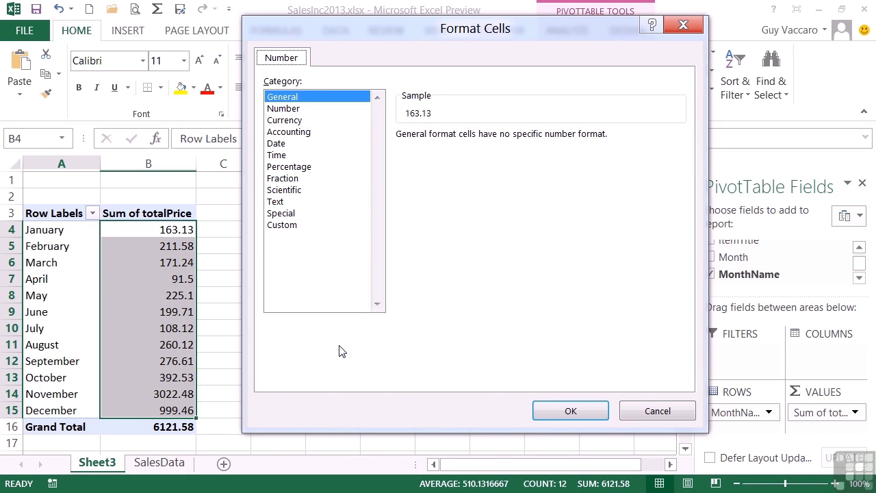
left_click(313, 134)
left_click(567, 410)
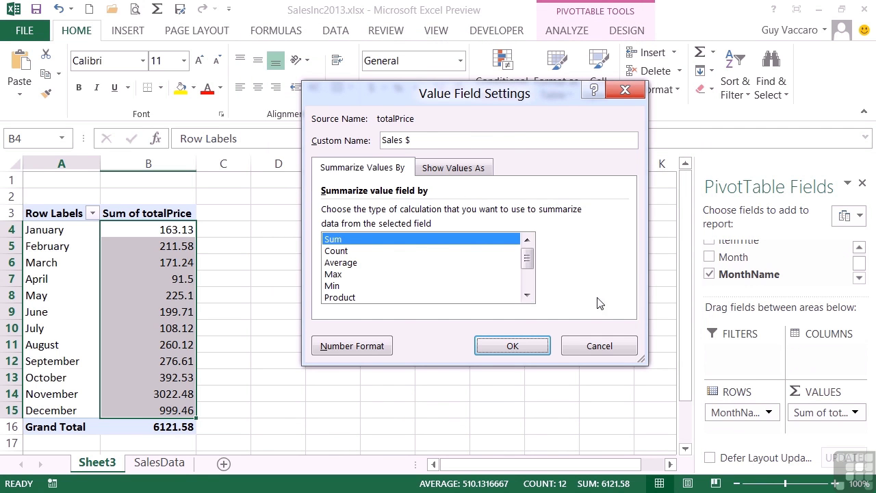
left_click(523, 347)
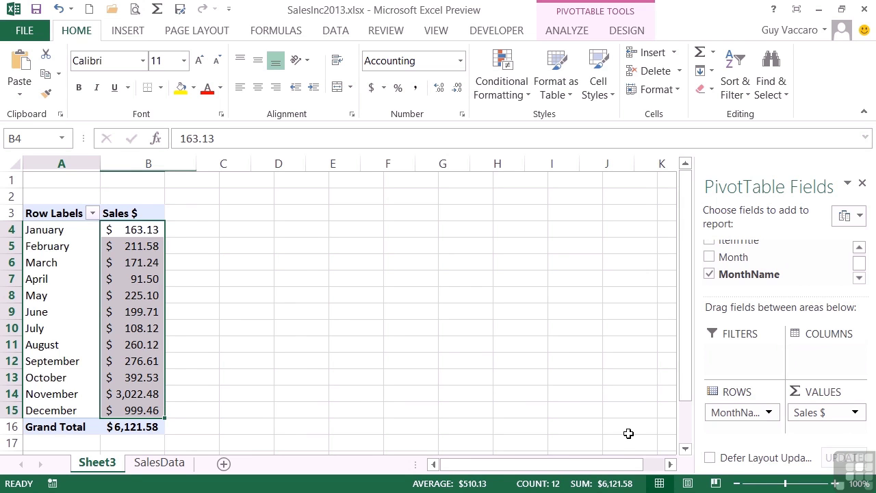
Look through the summary calculations offered for the Sales $ value field, and summarize it by Average.
left_click(854, 412)
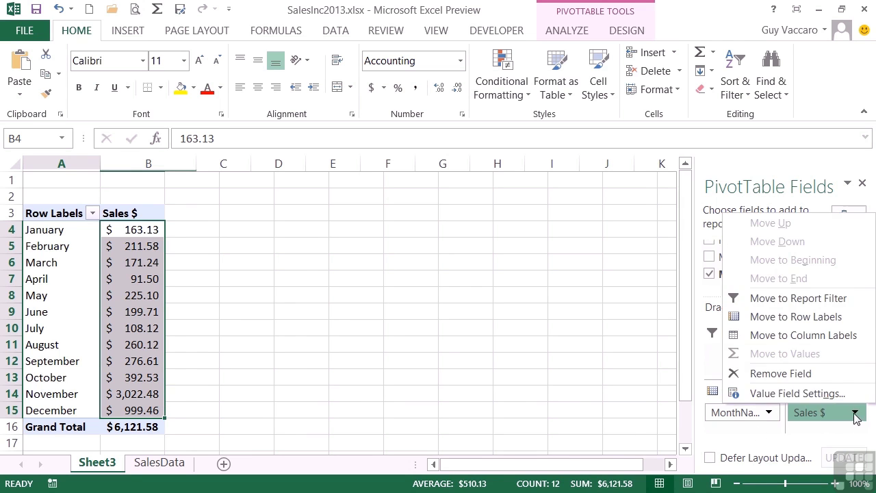
left_click(823, 395)
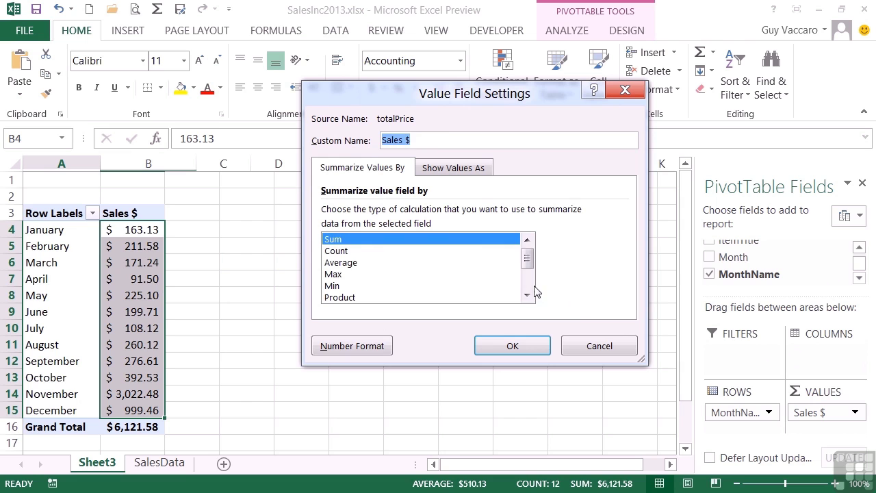
left_click(335, 251)
left_click(349, 266)
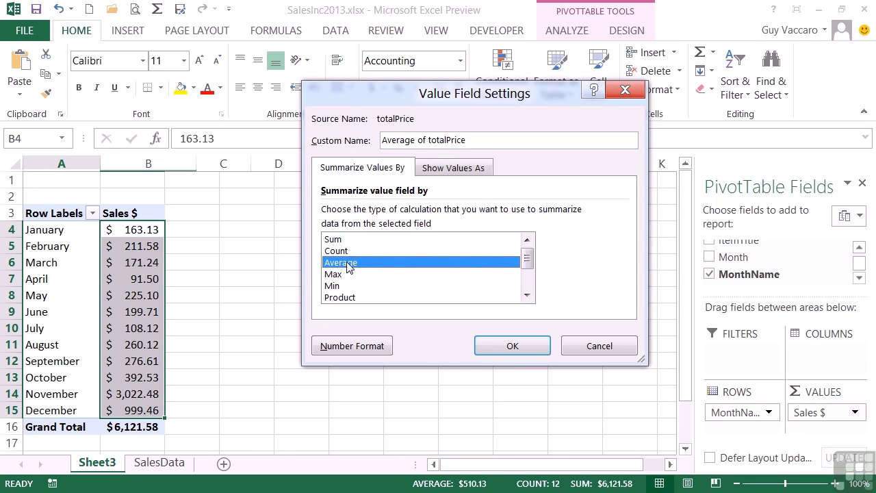
left_click(348, 274)
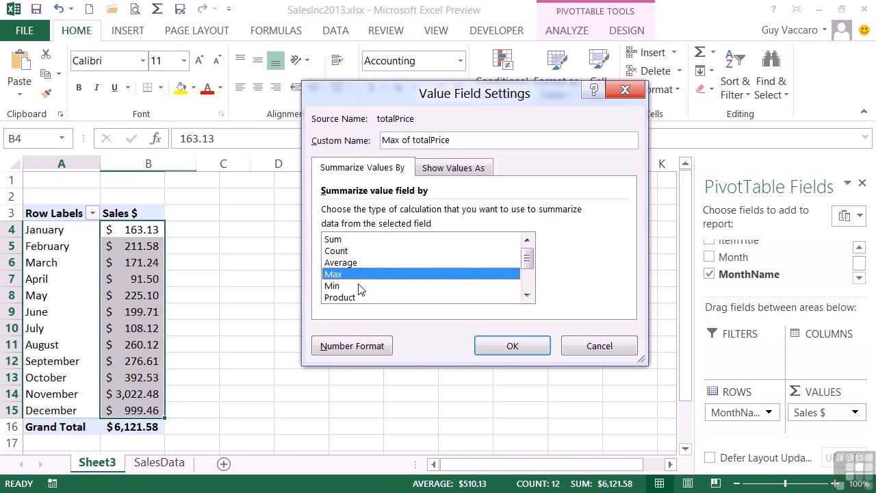
left_click(360, 287)
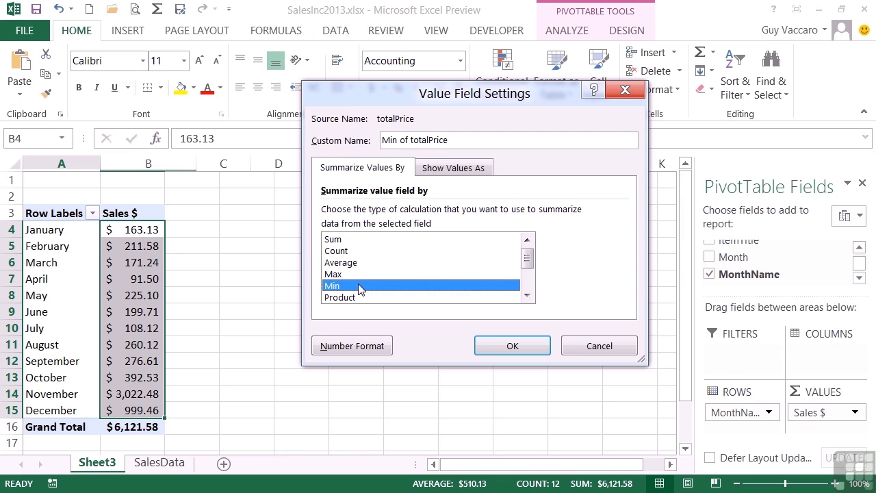
left_click(364, 297)
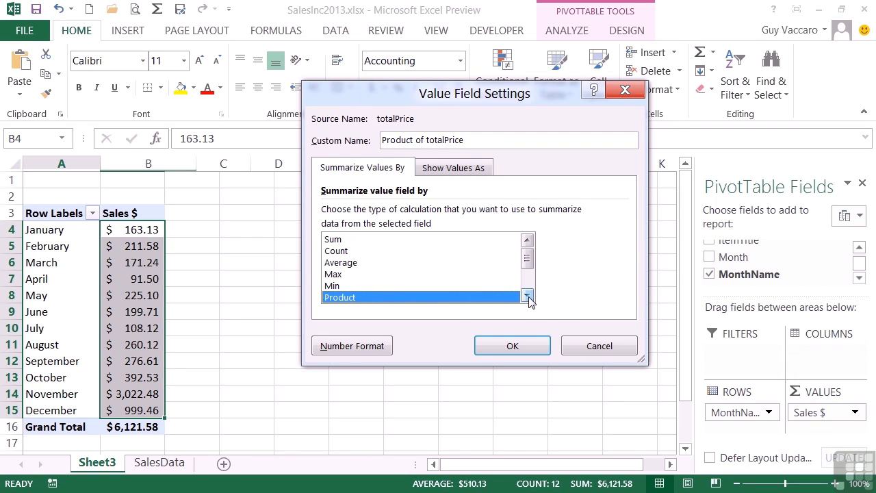
left_click(527, 296)
left_click(527, 296)
left_click(527, 296)
left_click(527, 297)
left_click(527, 297)
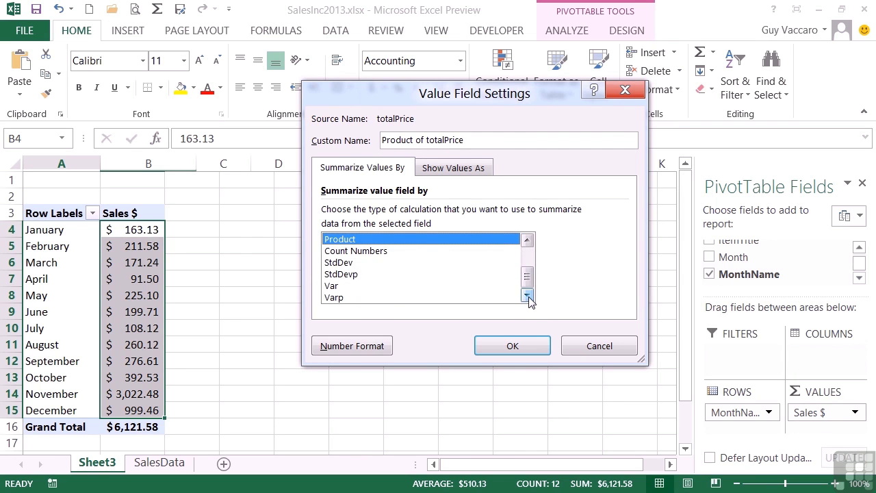
scroll(375, 272, "up", 2)
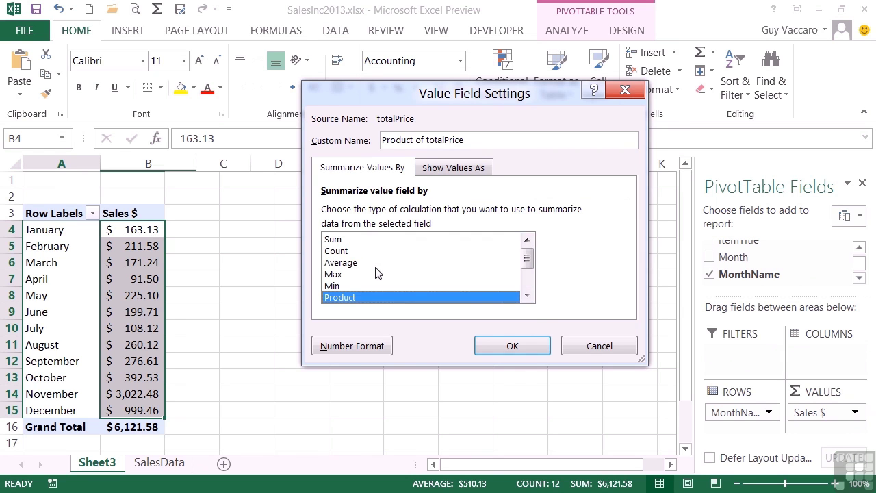
left_click(347, 264)
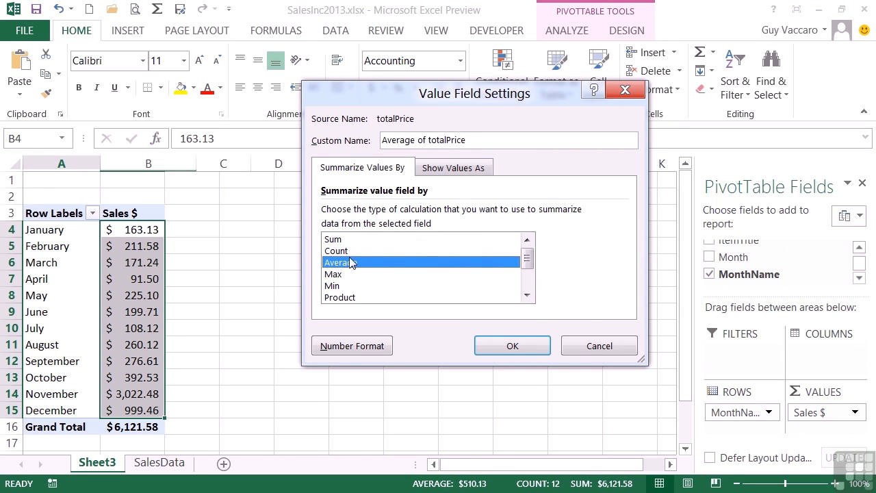
left_click(513, 346)
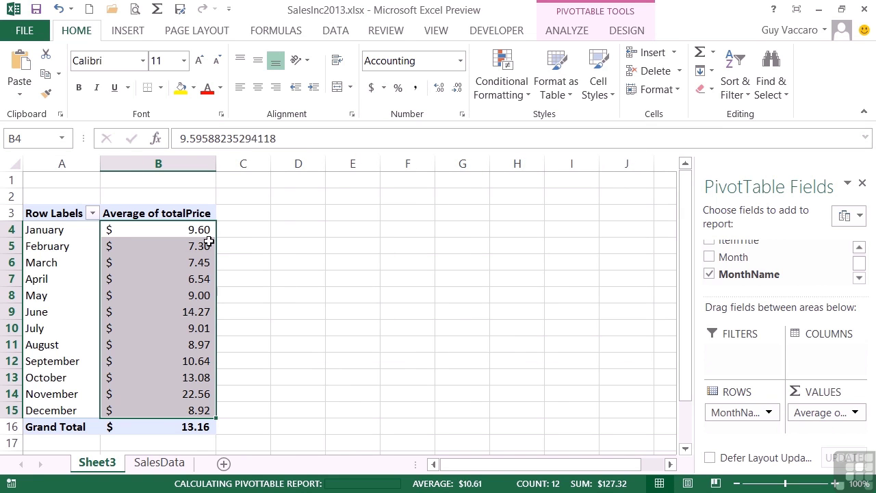
Rename the averaged totalPrice value field as "Average $".
left_click(844, 412)
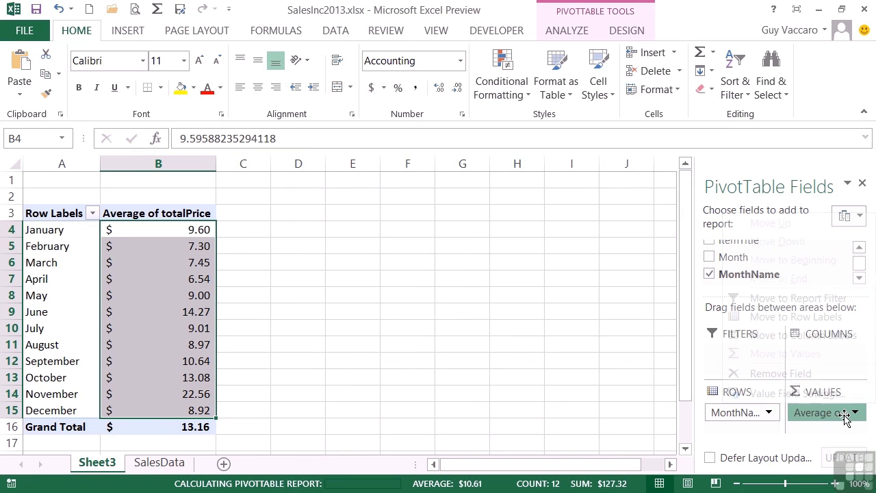
left_click(801, 393)
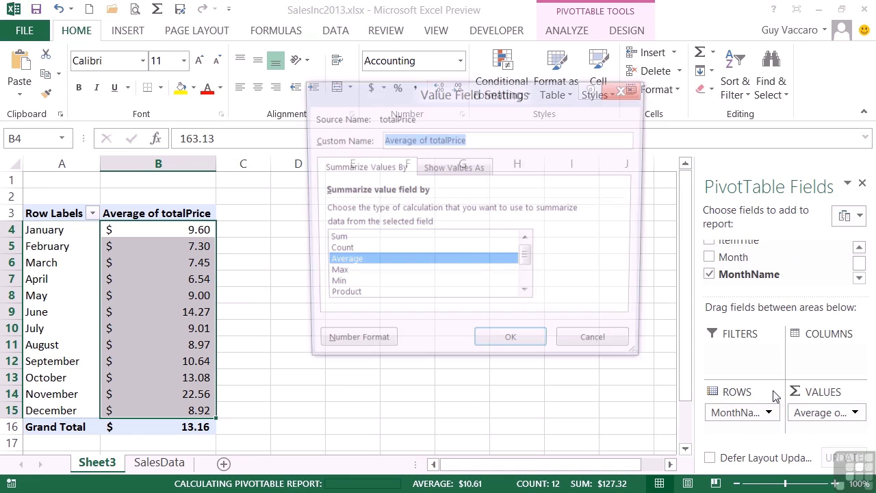
left_click(416, 140)
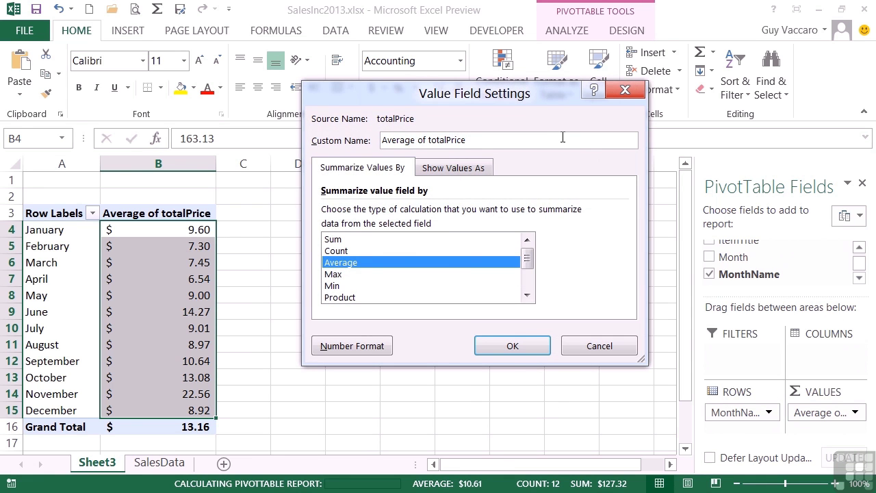
key("End")
key("shift+Left")
key("shift+Left")
key("shift+Left")
key("shift+Left")
key("shift+Left")
key("shift+Left")
key("shift+Left")
key("shift+Left")
key("shift+Left")
key("shift+Left")
key("shift+Left")
key("shift+Left")
key("shift+Left")
type("$")
left_click(513, 346)
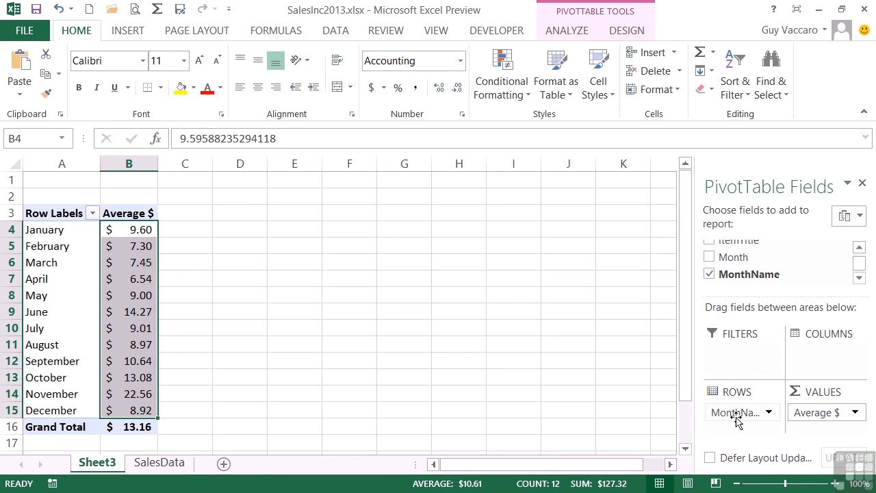
left_click(855, 413)
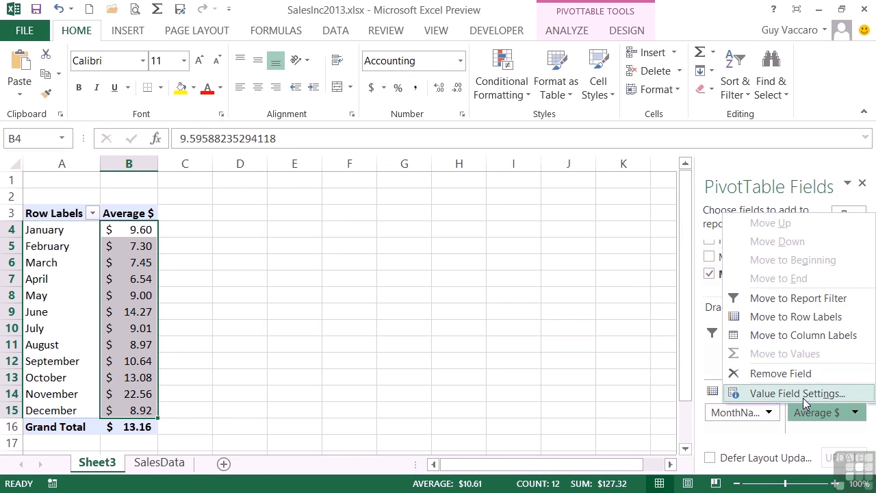
left_click(805, 395)
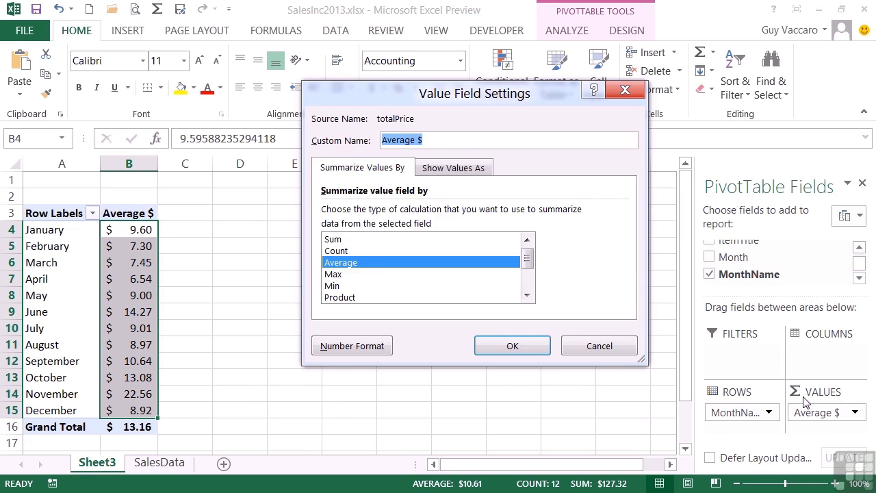
key("Return")
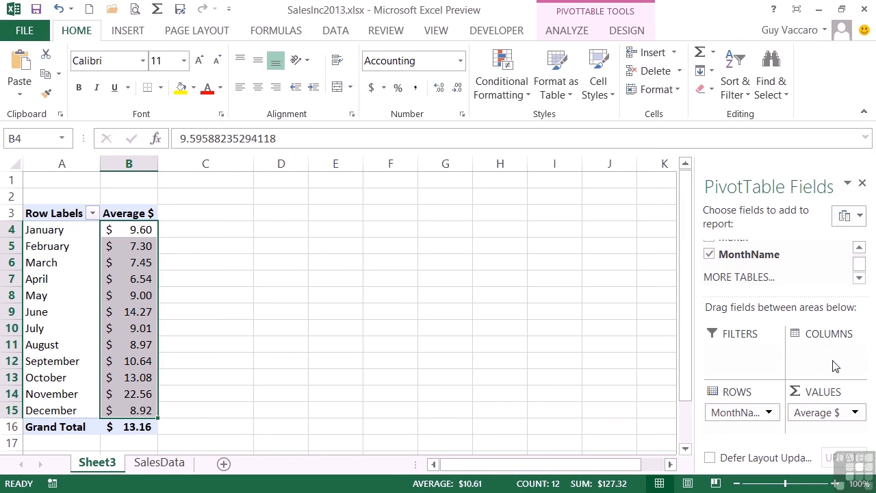
Add totalPrice a second time to the PivotTable's values, below the Average $ field.
left_click(860, 248)
left_click(860, 248)
left_click(860, 247)
left_click(860, 248)
left_click(860, 247)
left_click(861, 249)
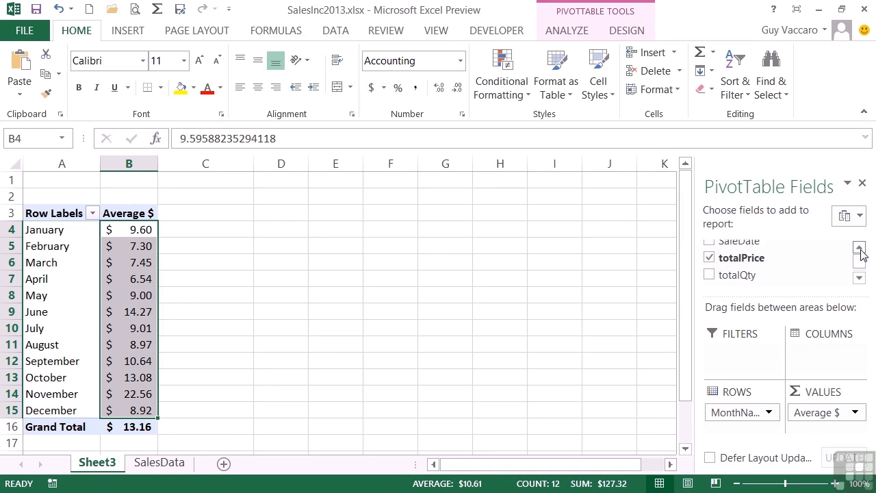
left_click_drag(753, 257, 826, 430)
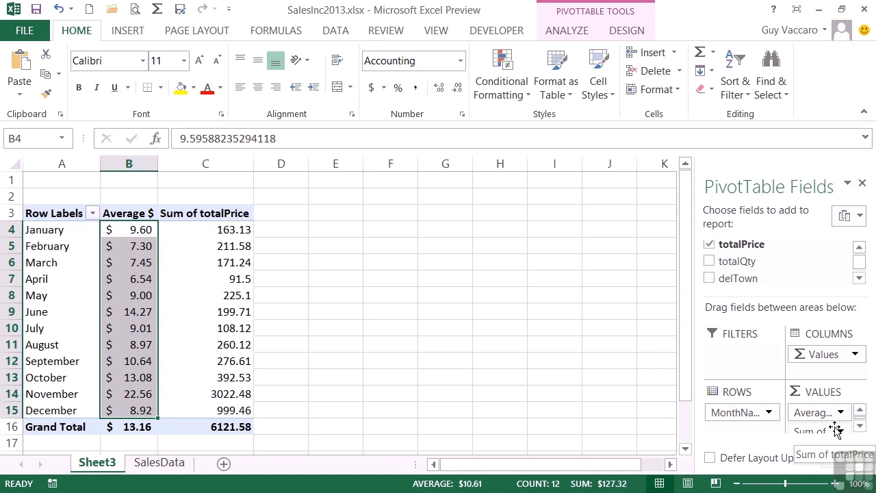
Give the Sum of totalPrice value field the Accounting number format with the $ symbol and two decimal places.
left_click(839, 431)
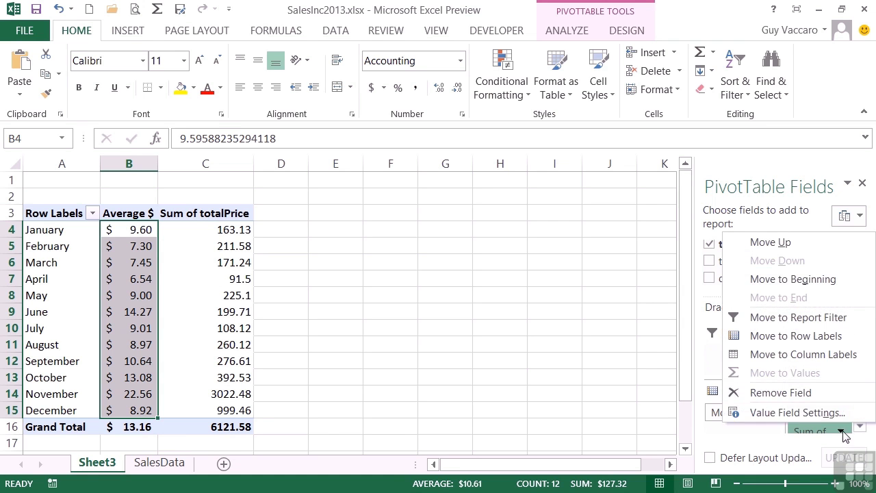
left_click(813, 415)
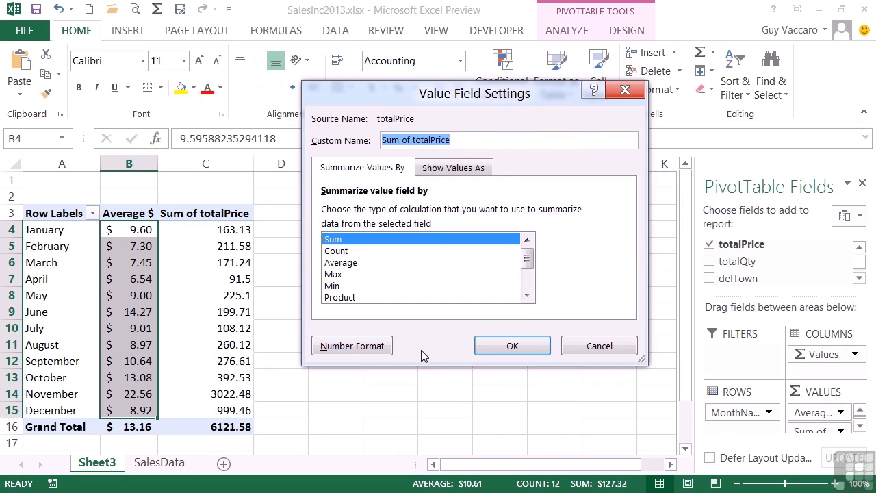
left_click(359, 347)
left_click(290, 131)
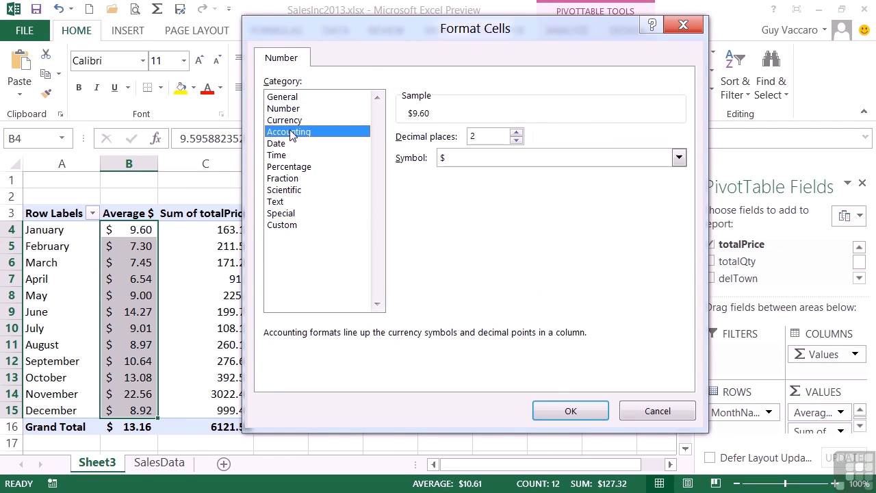
left_click(571, 410)
Rename the summed totalPrice value field as "Total $" and apply the field settings.
key("BackSpace")
key("BackSpace")
key("BackSpace")
key("BackSpace")
key("BackSpace")
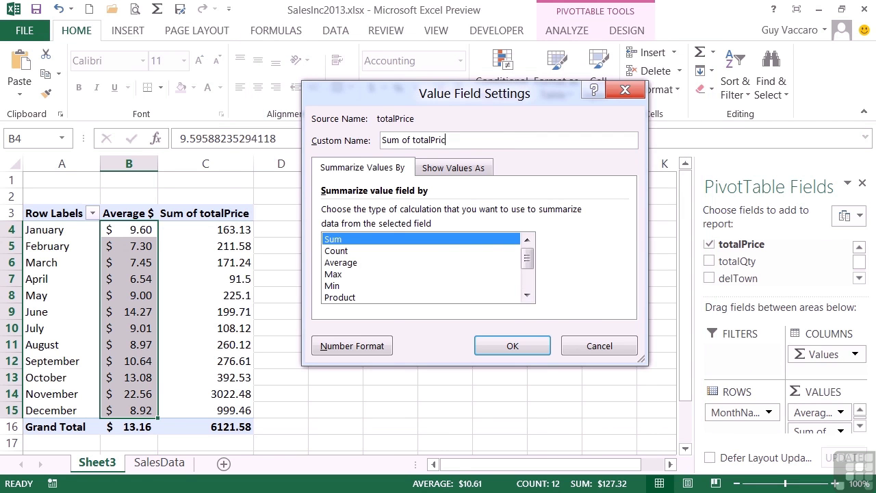
key("BackSpace")
key("BackSpace")
key("BackSpace")
key("BackSpace")
key("BackSpace")
key("BackSpace")
key("BackSpace")
key("BackSpace")
key("BackSpace")
key("BackSpace")
key("BackSpace")
key("BackSpace")
type("Total $")
left_click(520, 347)
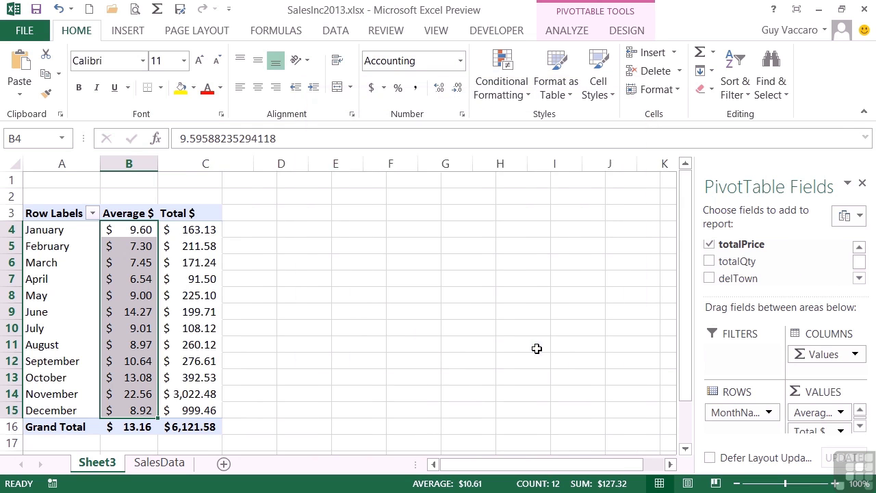
Add totalPrice to the values again, between Average $ and Total $, and summarize the new field by Min.
left_click_drag(759, 245, 824, 425)
left_click(860, 427)
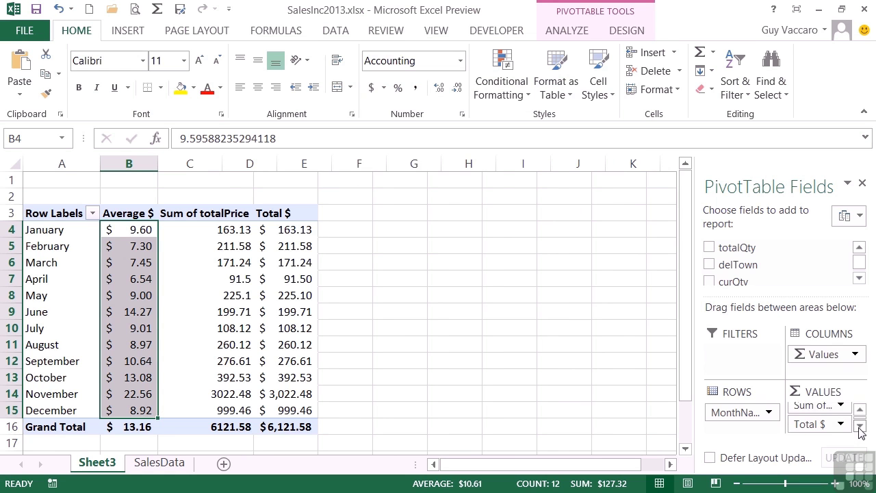
left_click(841, 408)
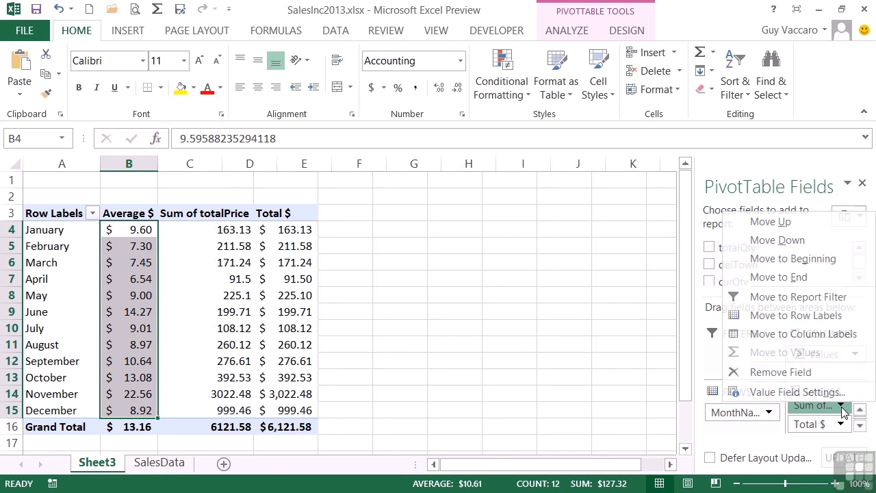
left_click(797, 392)
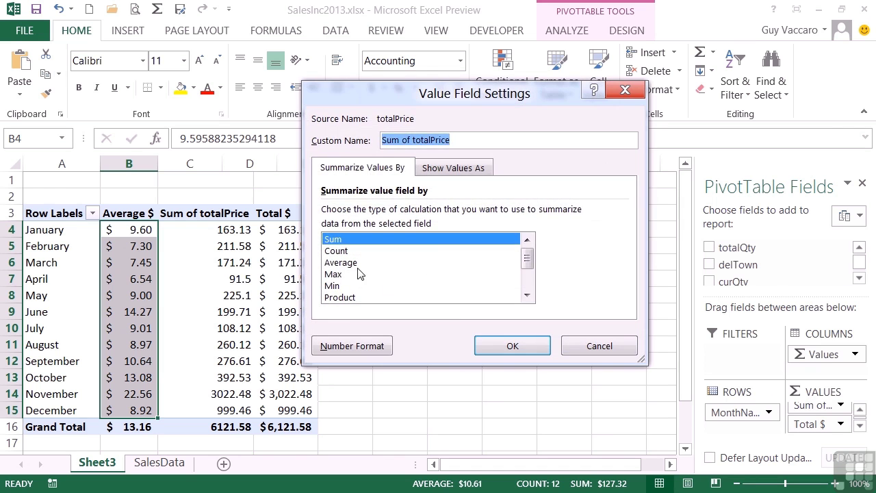
left_click(346, 286)
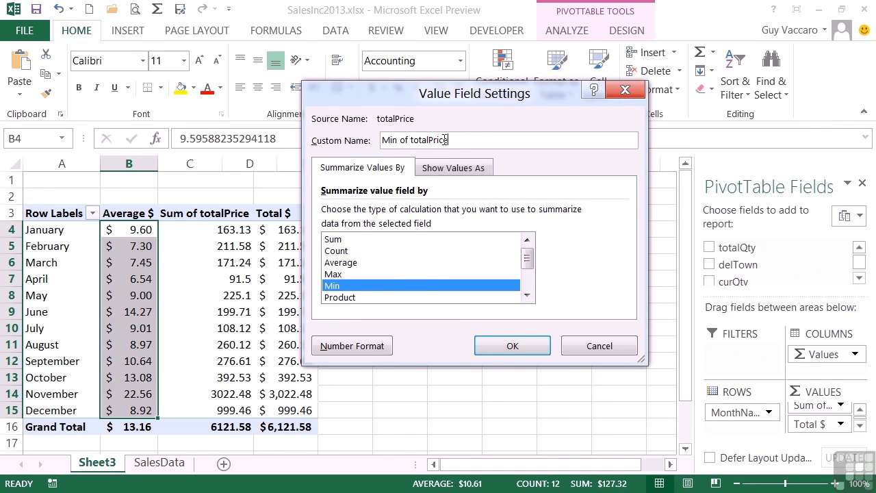
Rename the minimum totalPrice value field as "Min $" and apply the field settings.
key("BackSpace")
key("BackSpace")
key("BackSpace")
key("BackSpace")
key("BackSpace")
key("BackSpace")
key("BackSpace")
left_click(510, 346)
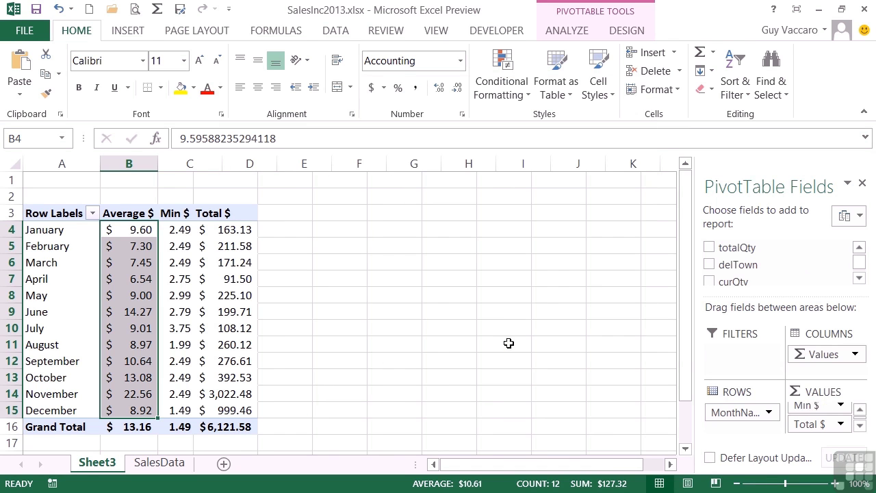
Add another totalPrice field to the values directly below Average $, and summarize it by Max.
left_click(859, 250)
left_click_drag(833, 249, 825, 414)
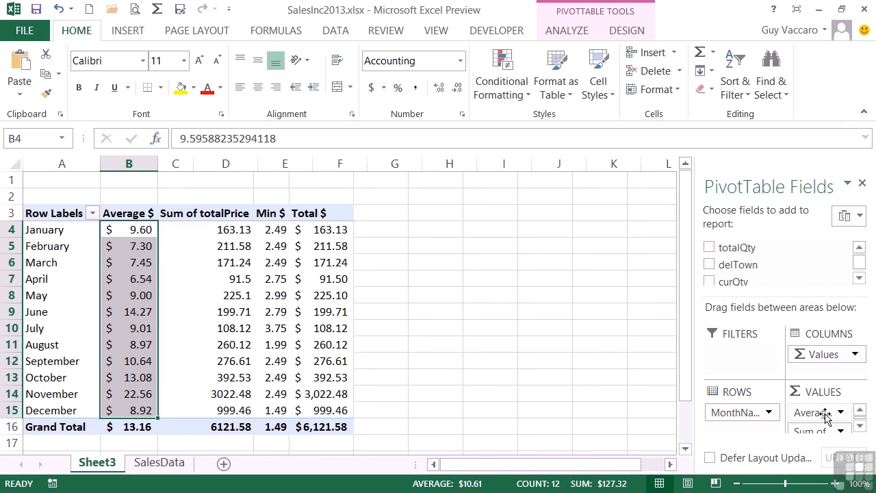
left_click(842, 432)
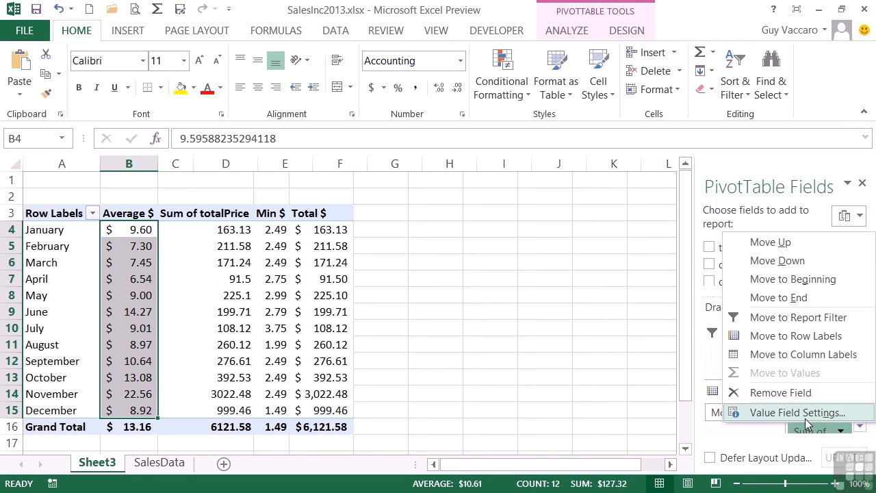
left_click(749, 443)
left_click(346, 274)
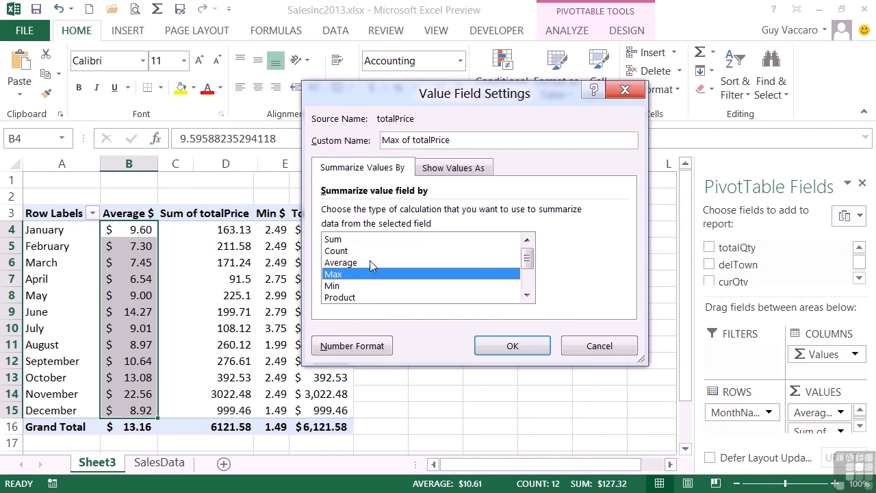
Rename the maximum totalPrice value field as "Max $" and apply the field settings.
key("BackSpace")
key("BackSpace")
key("BackSpace")
key("BackSpace")
key("BackSpace")
key("BackSpace")
key("BackSpace")
key("BackSpace")
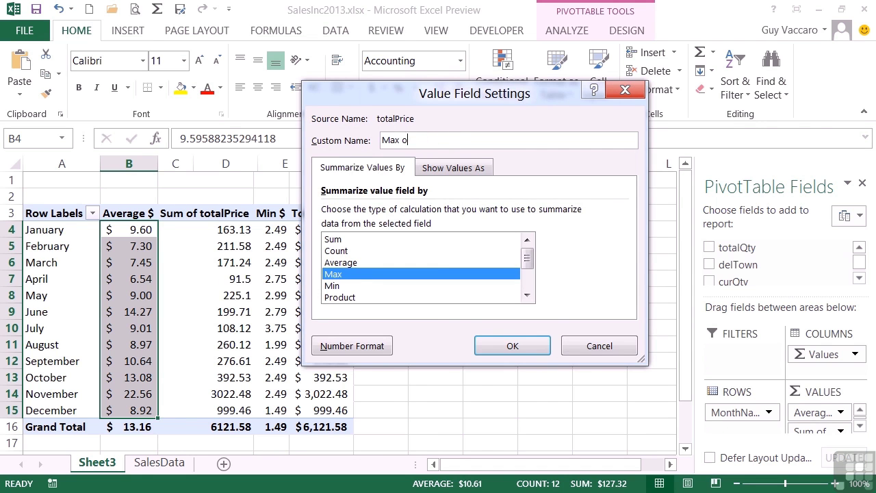
left_click(512, 345)
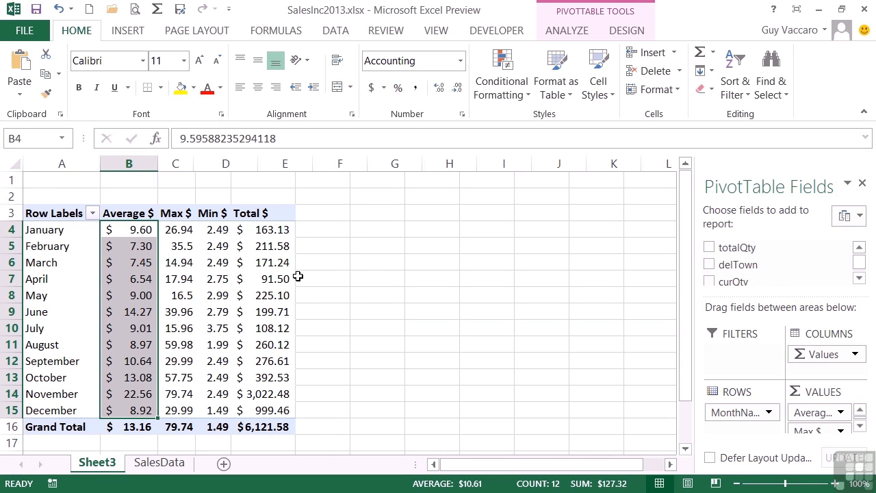
Move the Total $ field to the beginning of the PivotTable's values, ahead of Average $.
left_click(860, 426)
left_click(860, 426)
left_click(861, 427)
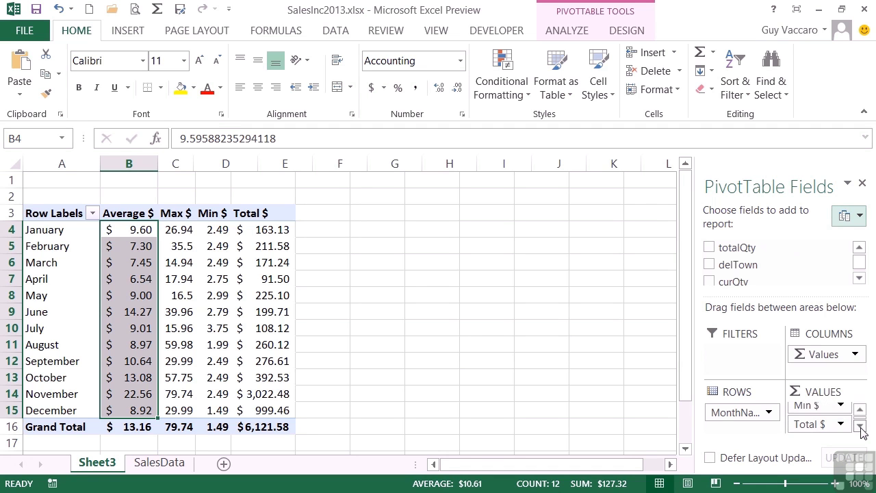
left_click_drag(814, 424, 814, 413)
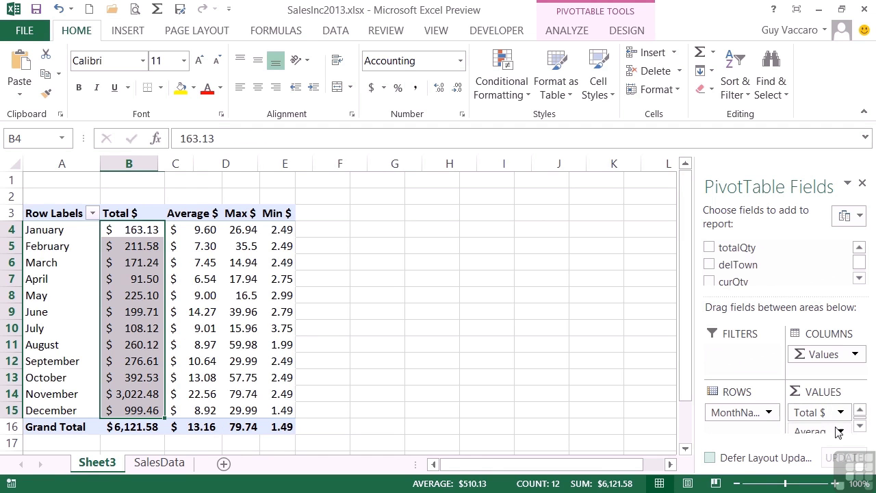
left_click(860, 426)
left_click(861, 426)
left_click(861, 426)
left_click(860, 410)
left_click(861, 411)
left_click(861, 411)
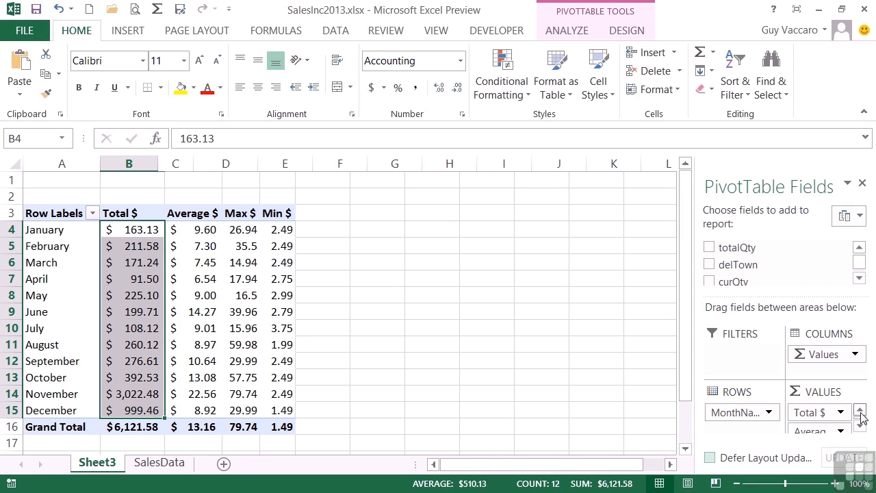